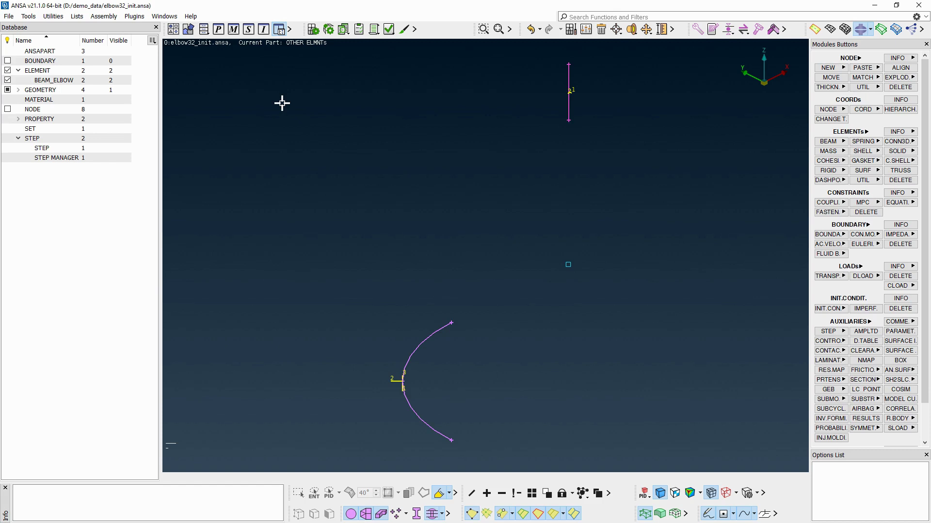
Step: Create a new BEAM_ELBOW_SECTION property with element type ELBOW32
left_click(218, 29)
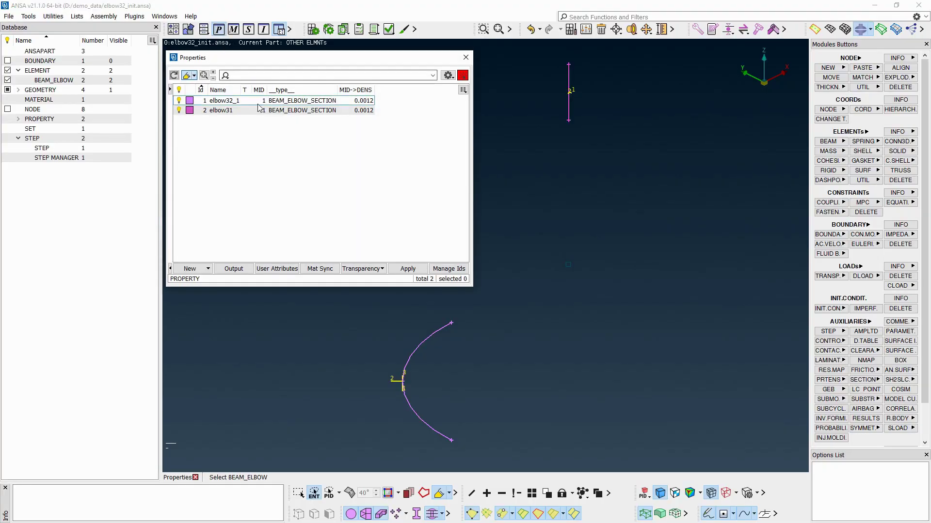
right_click(276, 131)
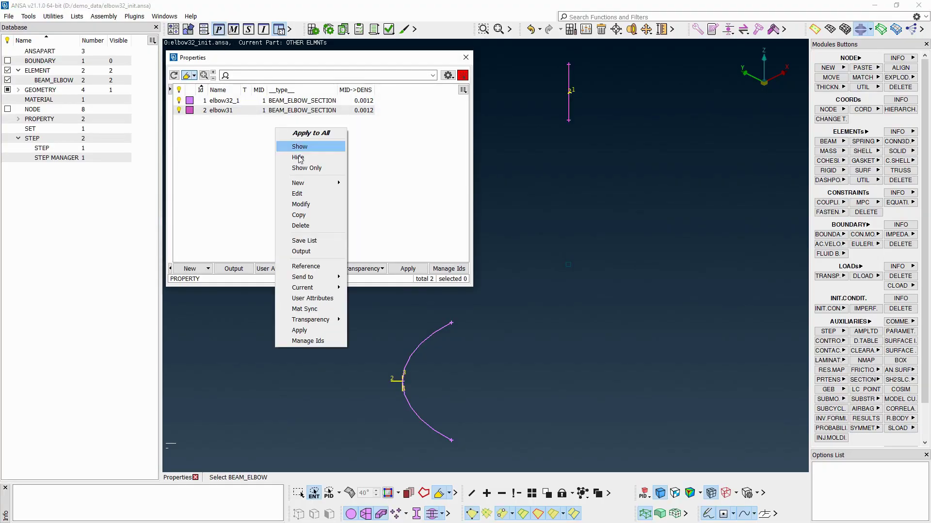
mouse_move(316, 184)
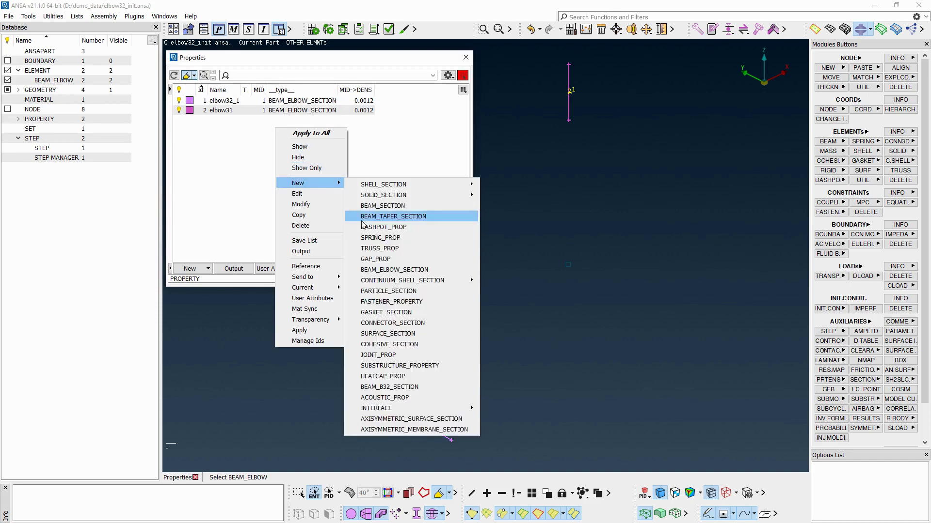
left_click(392, 269)
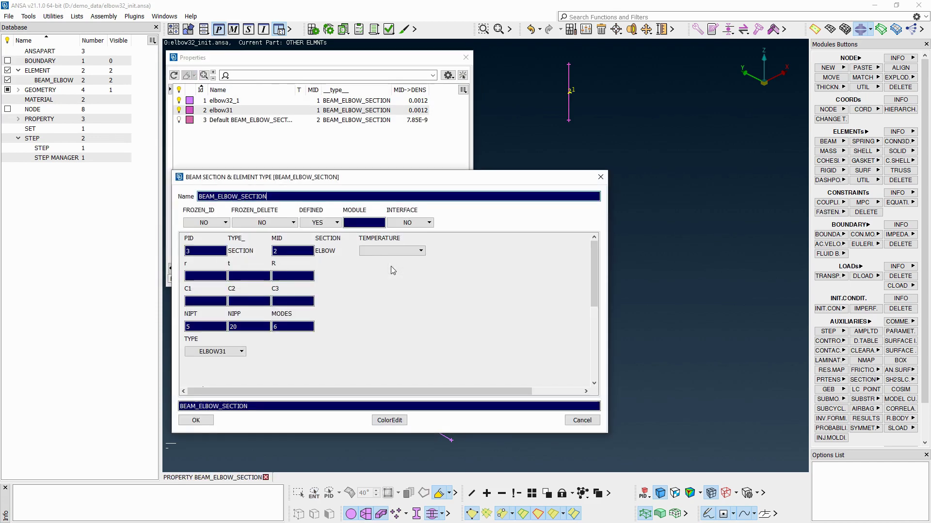
left_click(238, 351)
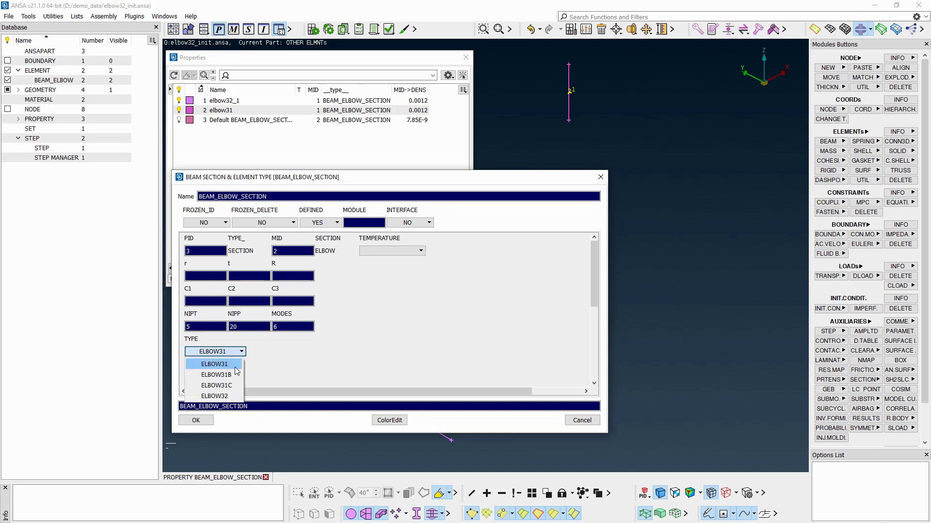
left_click(230, 398)
Step: Enter r 0.5, t 0.1, R 3.266, take C1–C3 from a model node, and confirm
left_click(203, 277)
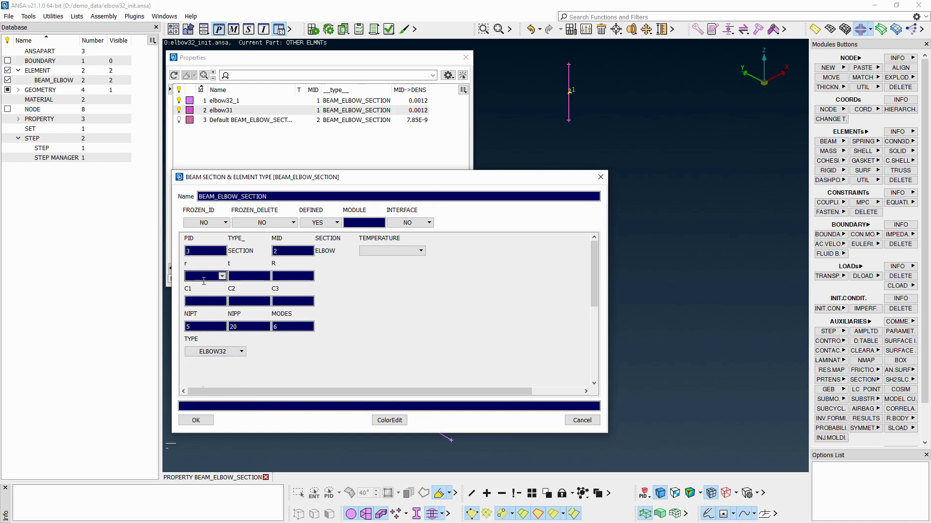
type("0.50.")
key("Tab")
type("3.266")
key("Tab")
left_click(193, 300)
double_click(193, 300)
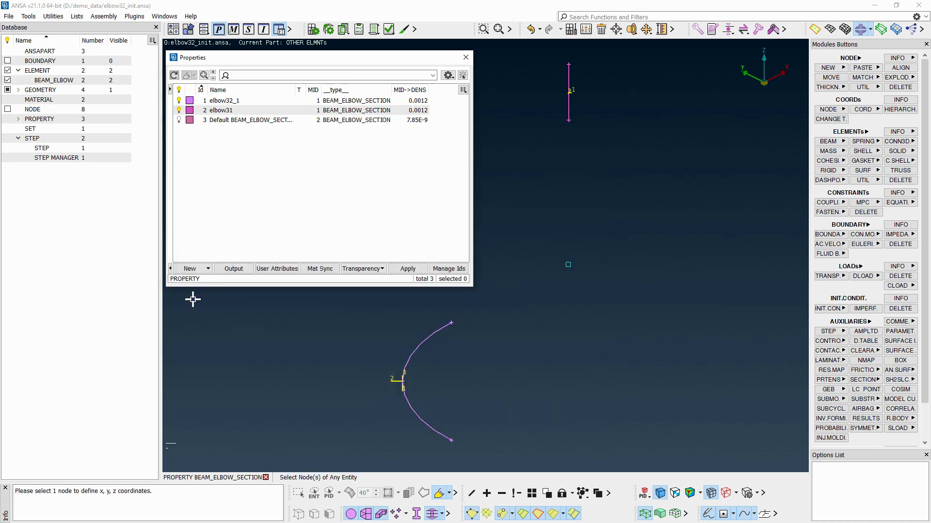
left_click(570, 263)
left_click(196, 419)
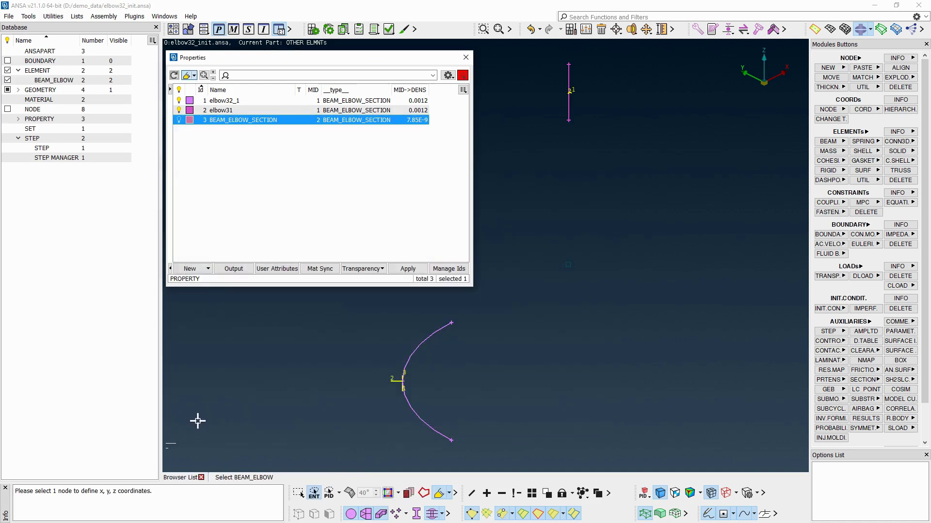
middle_click(302, 361)
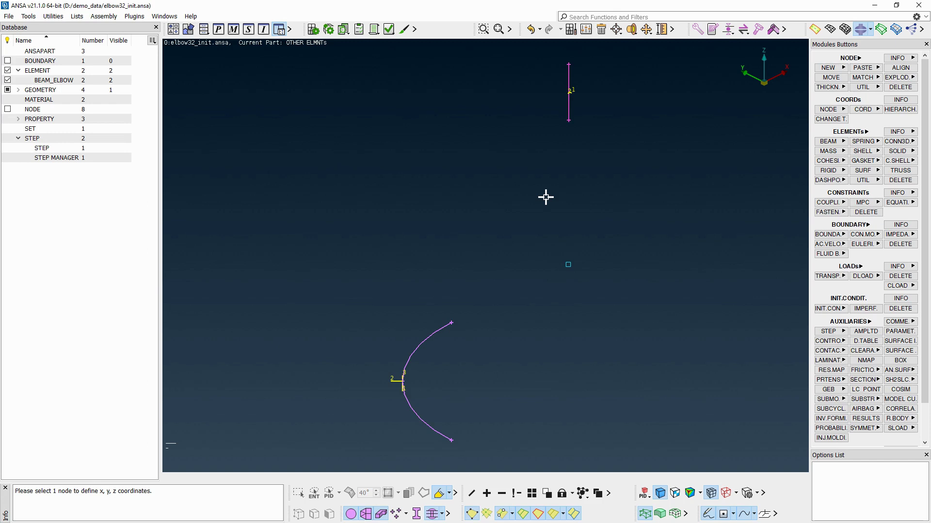
Step: Start ELBOW32 element creation with the property assignment set to Ask always
left_click(823, 142)
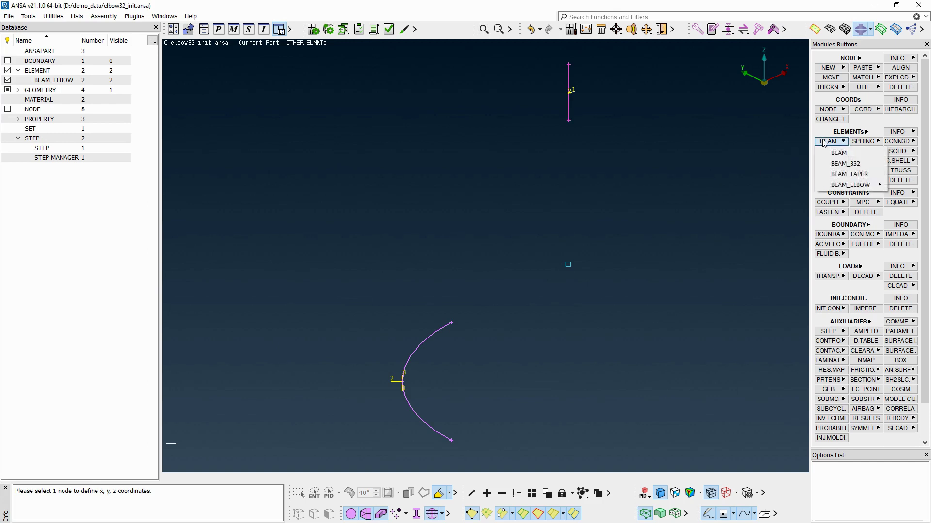
mouse_move(834, 186)
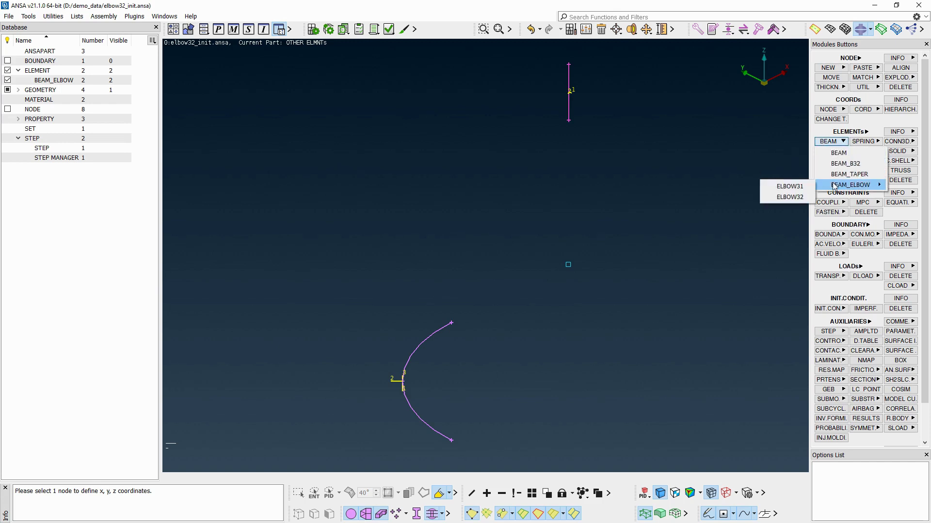
left_click(795, 198)
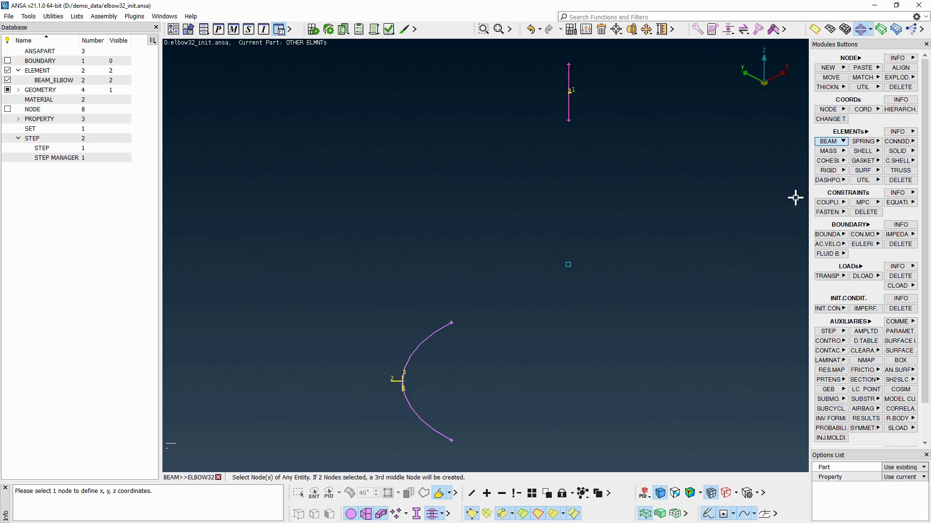
left_click(898, 478)
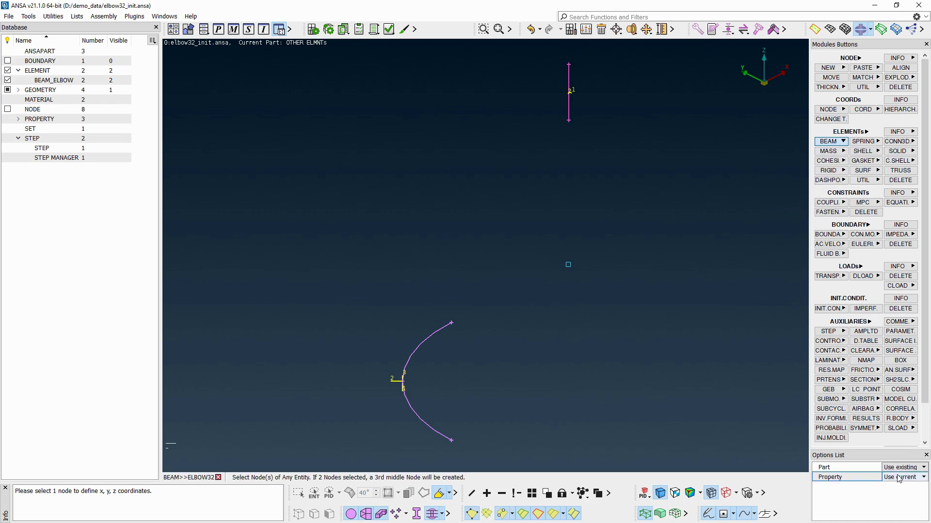
left_click(898, 478)
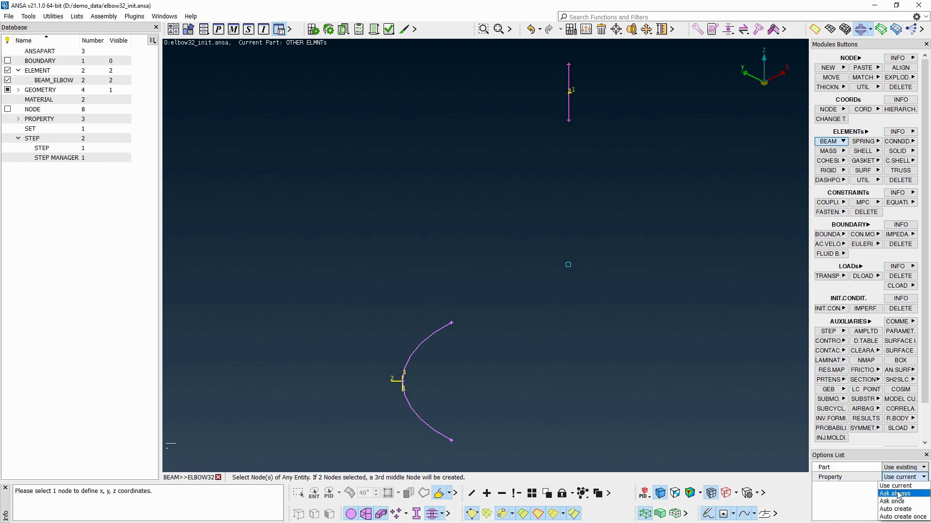
left_click(899, 493)
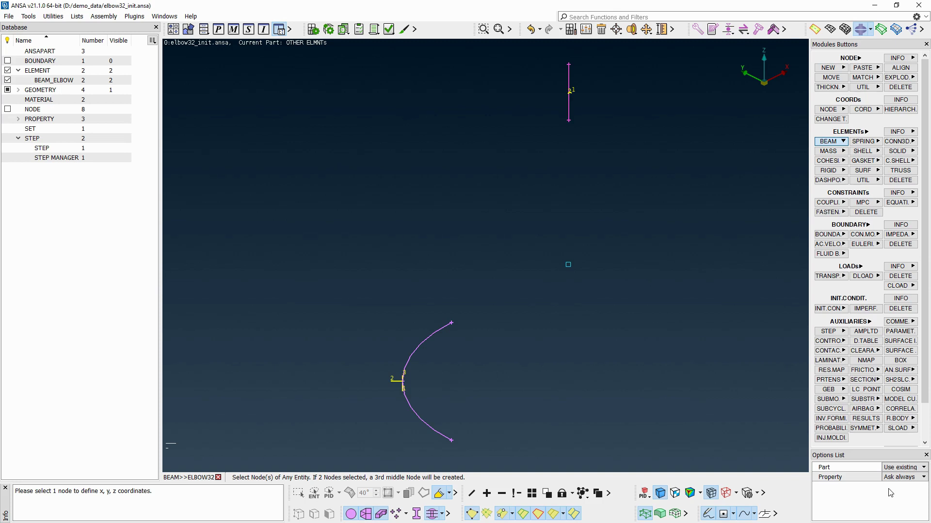
Step: Build the element from the arc's top end node and assign it BEAM_ELBOW_SECTION
left_click(452, 322)
middle_click(630, 195)
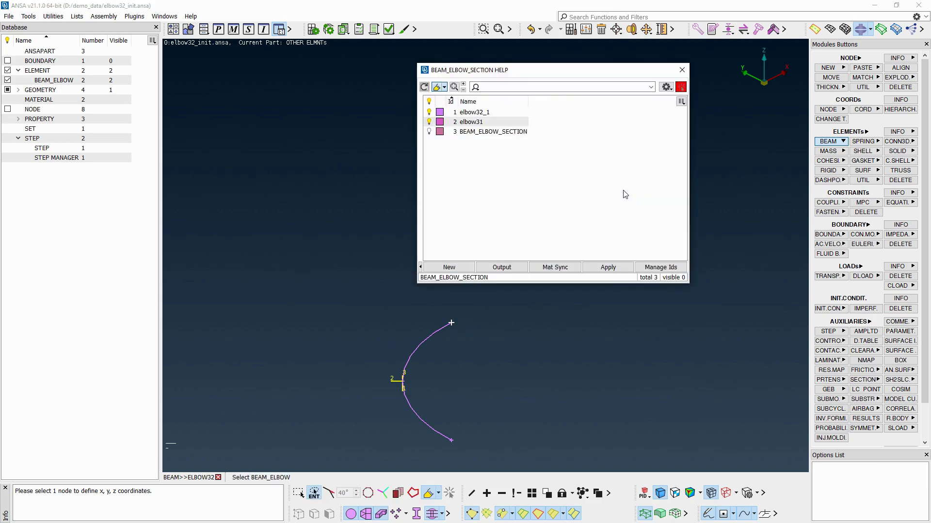
left_click(515, 135)
middle_click(515, 135)
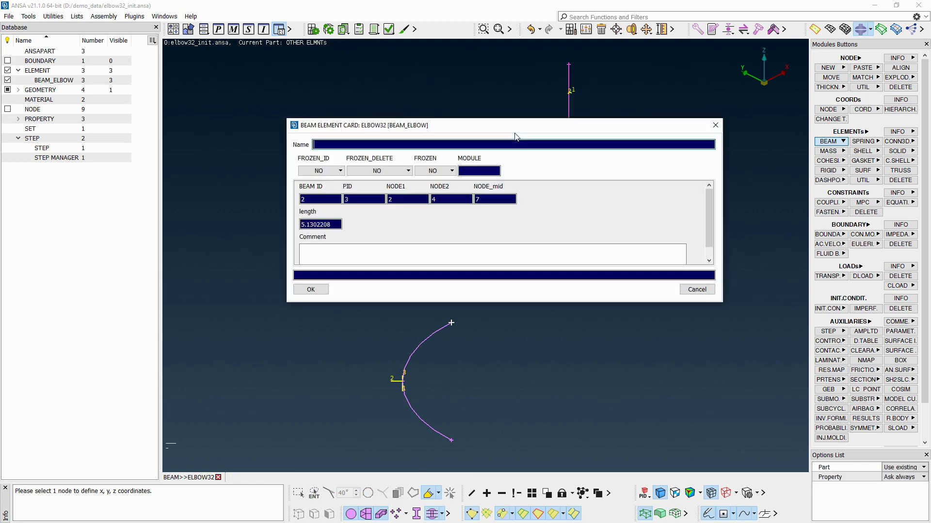
left_click(308, 289)
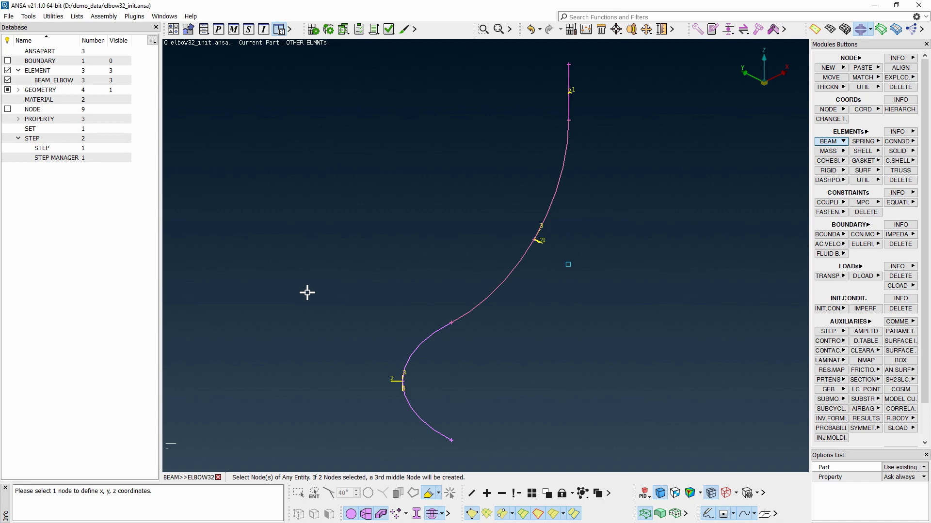
key("Escape")
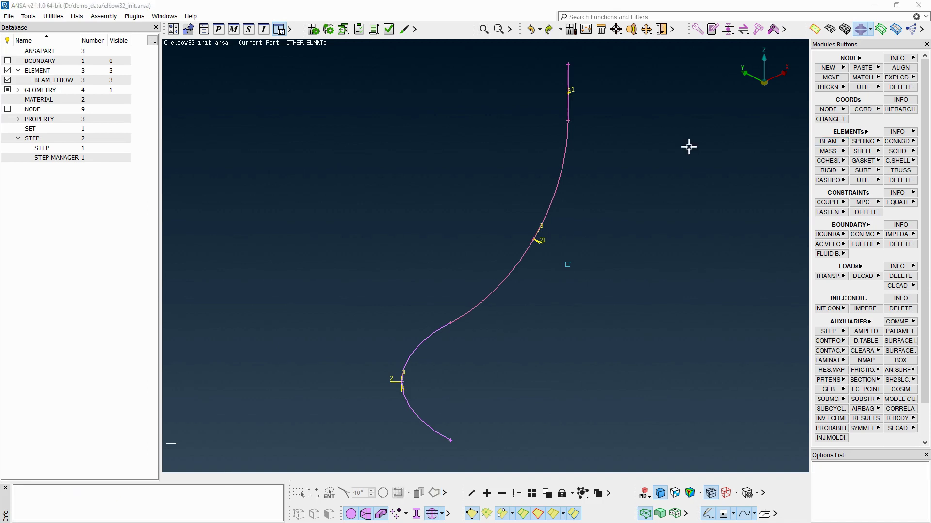
Step: Release the shared node at the middle joint of the curve
left_click(848, 57)
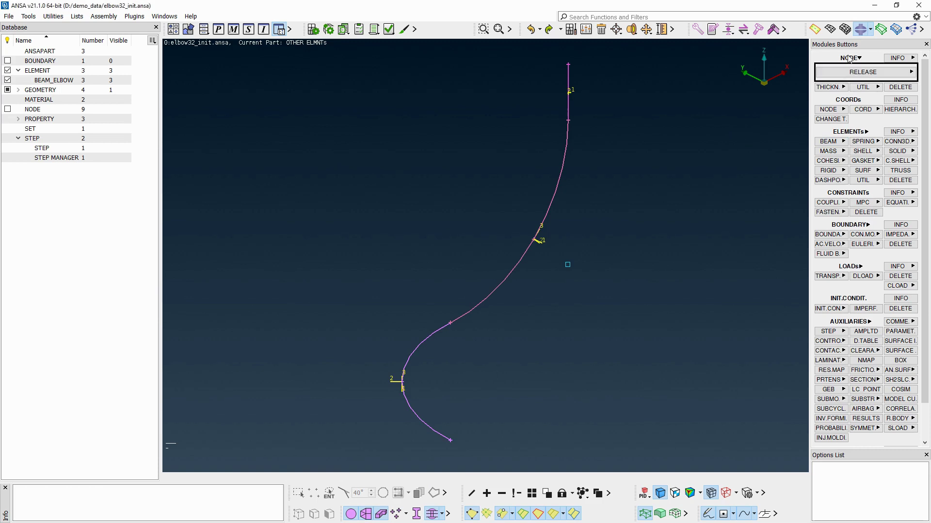
left_click(849, 76)
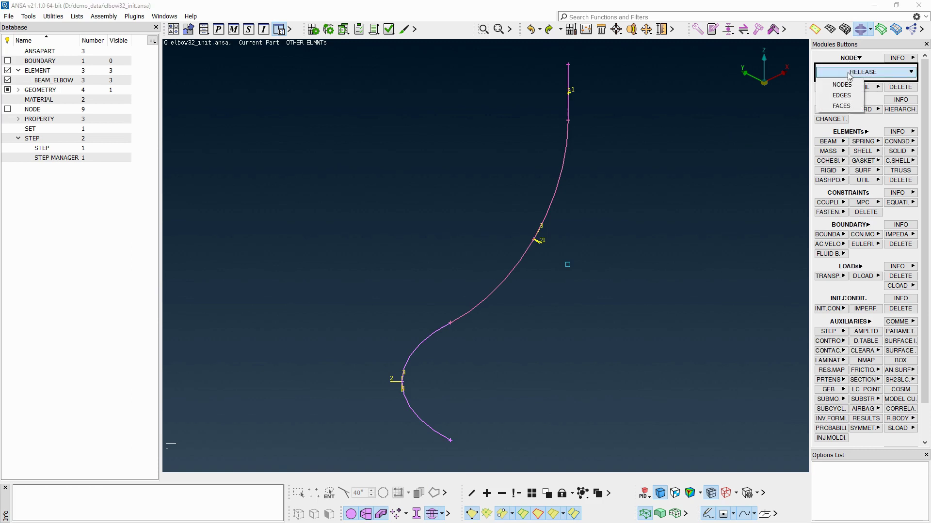
left_click(842, 85)
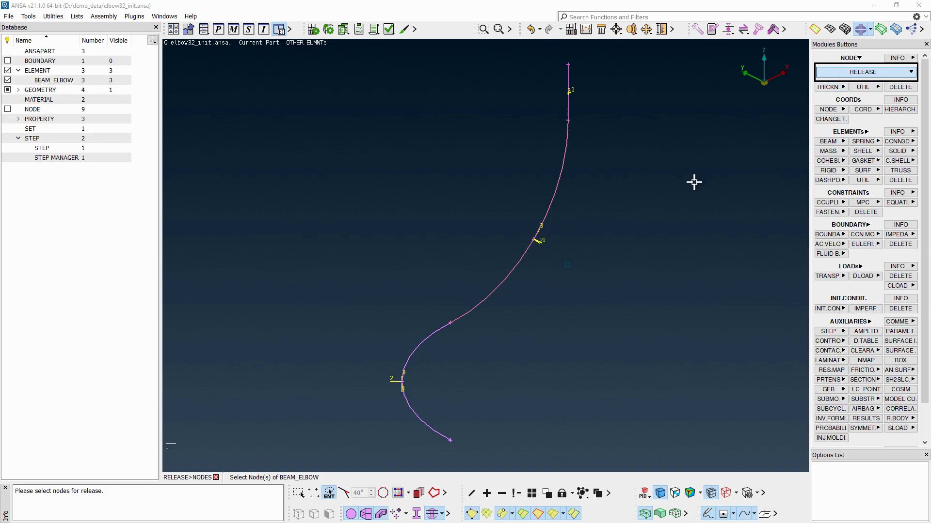
left_click(439, 333)
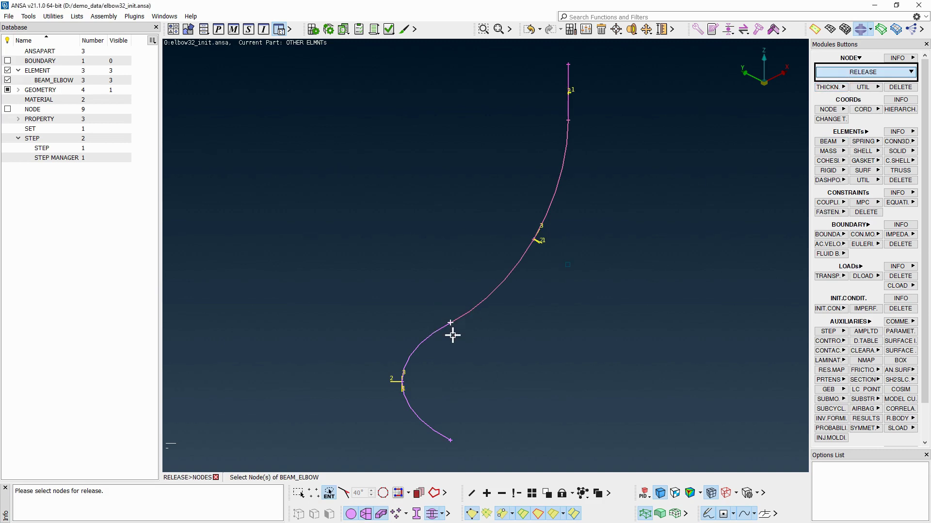
middle_click(555, 308)
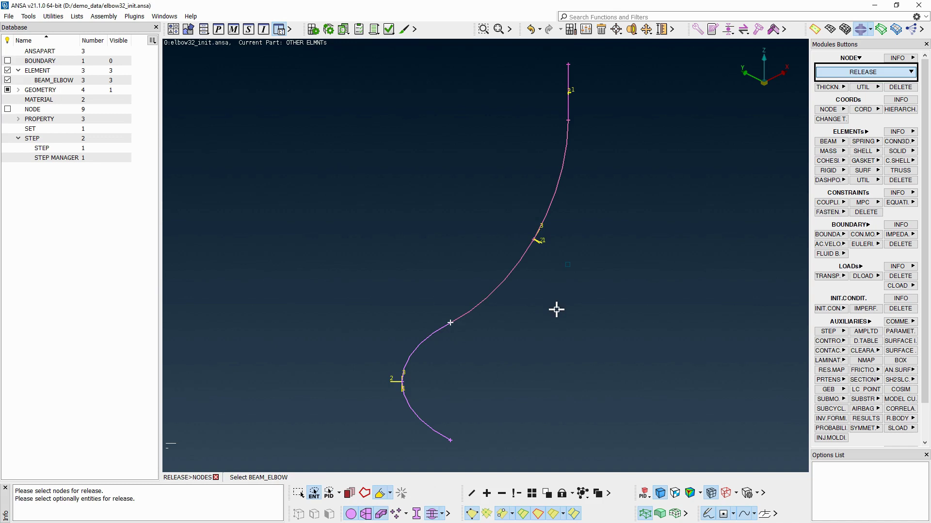
middle_click(556, 308)
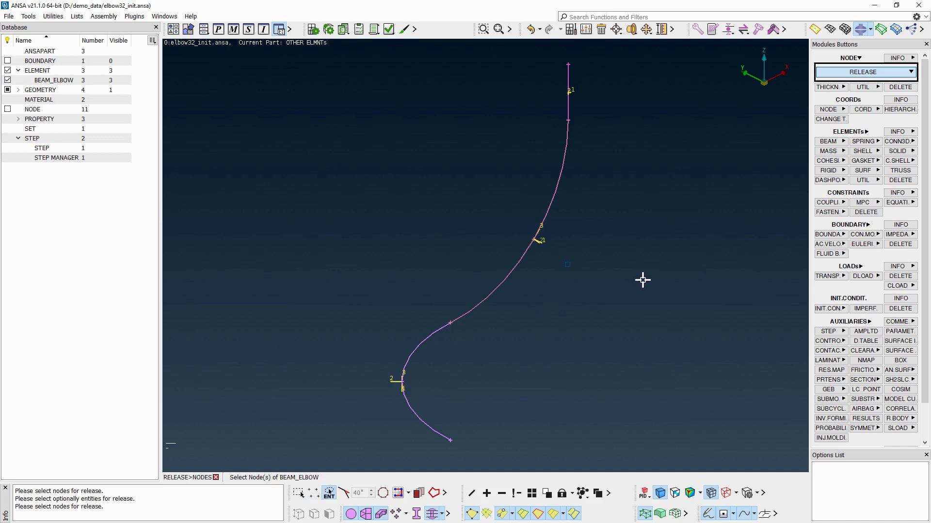
Step: Explode the whole curve so the released nodes separate visibly
left_click(843, 60)
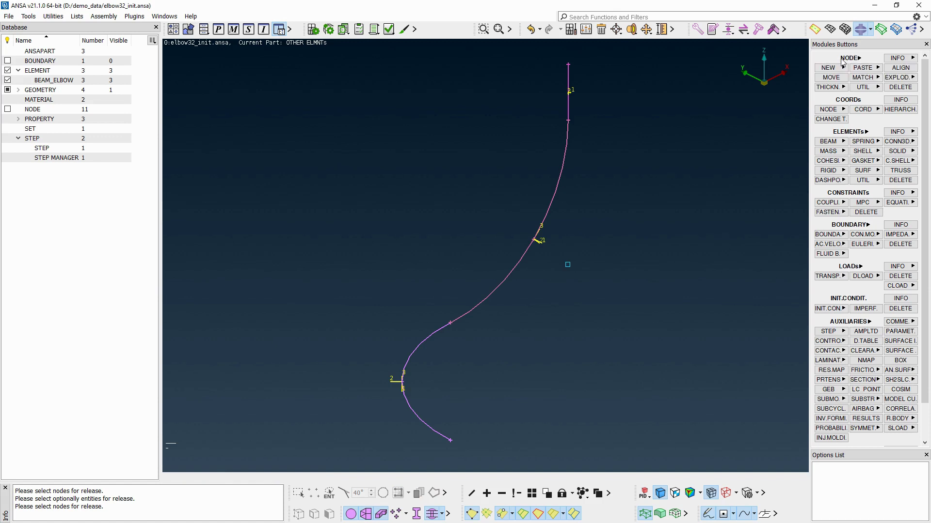
left_click(898, 80)
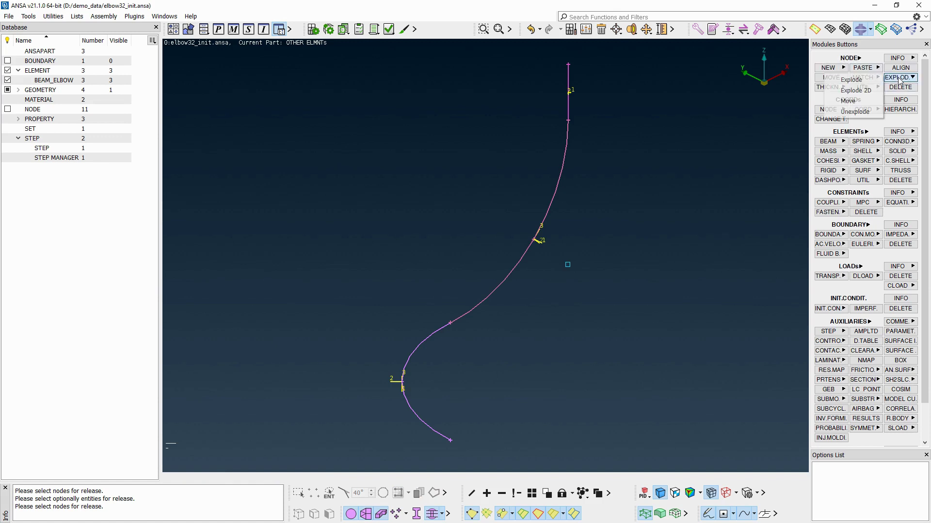
left_click(869, 81)
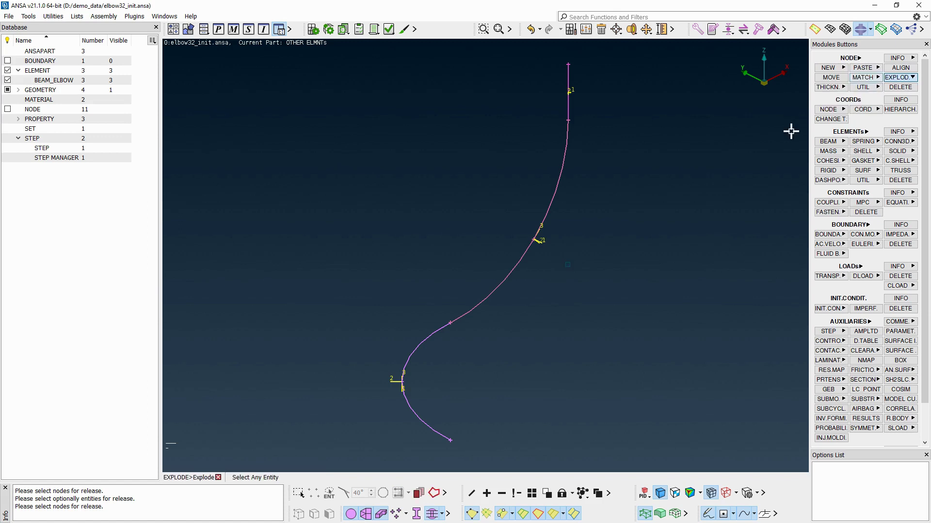
left_click_drag(504, 292, 426, 349)
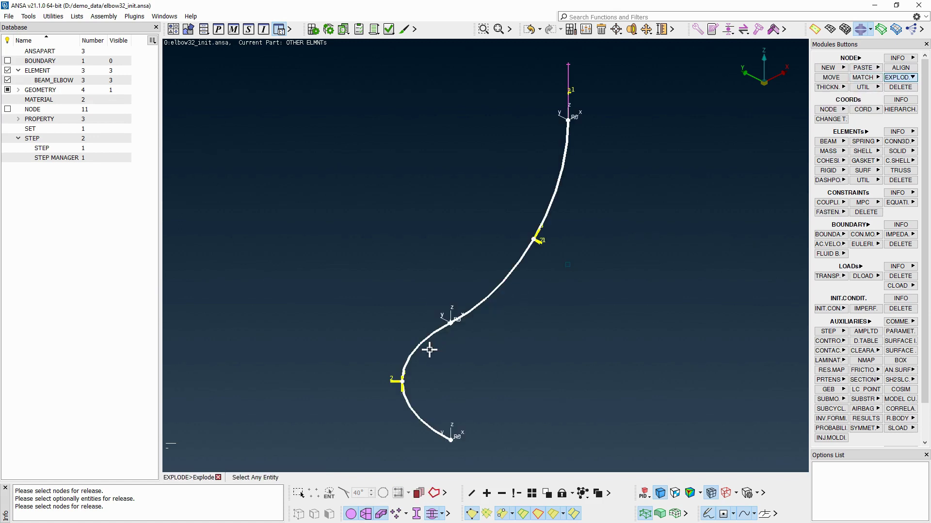
middle_click(504, 331)
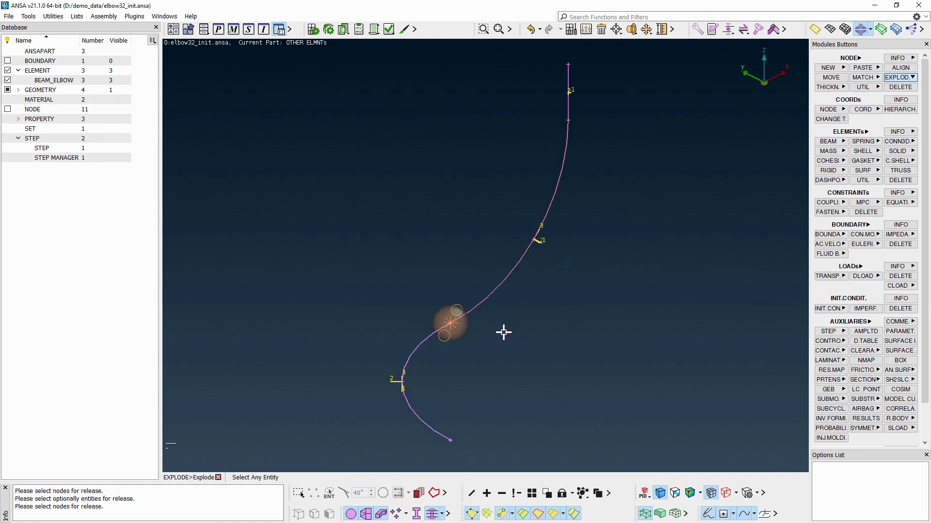
key("Escape")
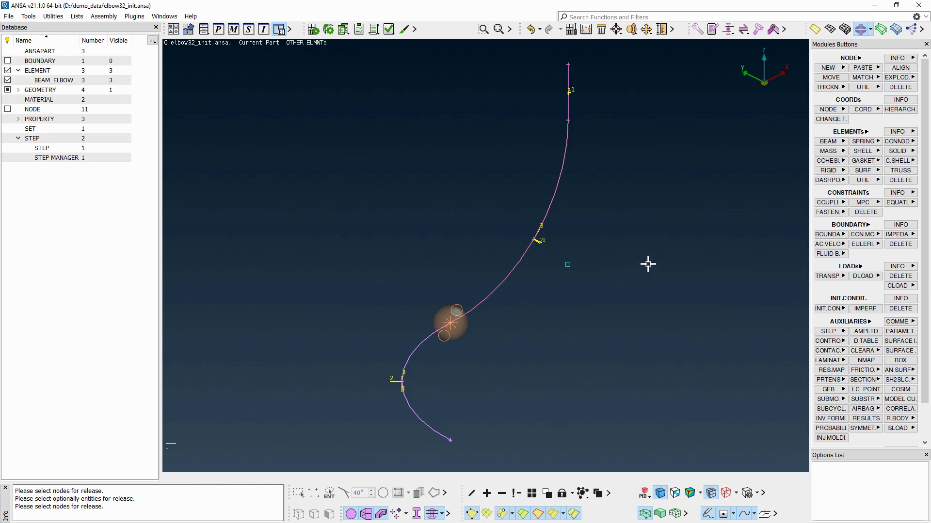
Step: Create a two-node rigid MPC of type ELBOW between the coincident joint nodes 8 and 9
left_click(858, 203)
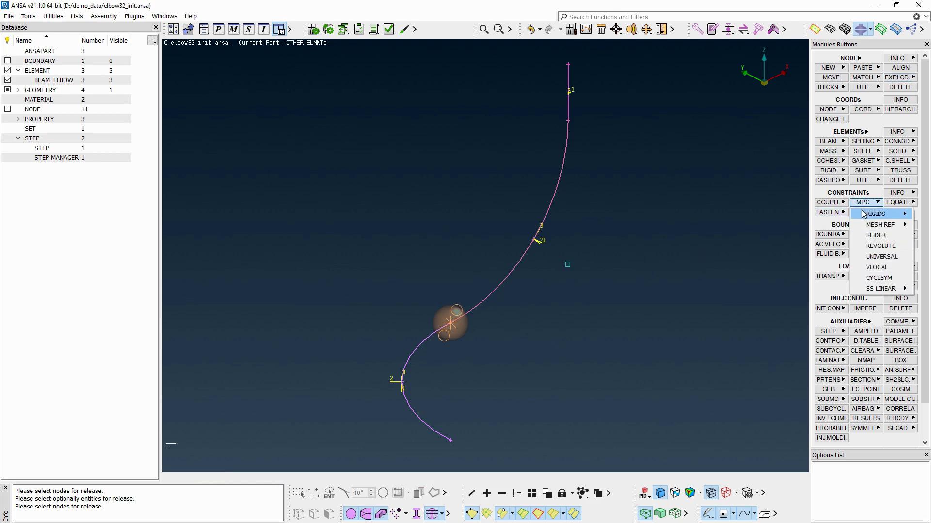
mouse_move(860, 215)
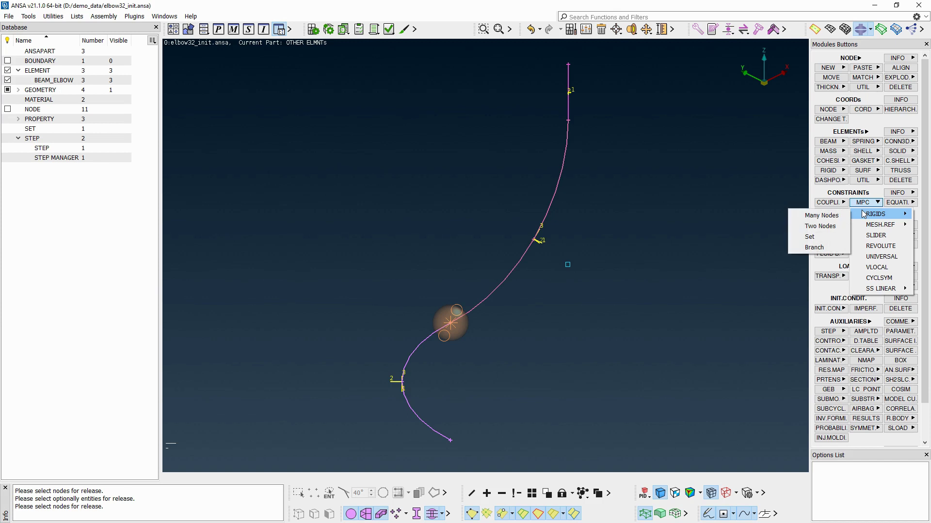
left_click(824, 226)
left_click(453, 325)
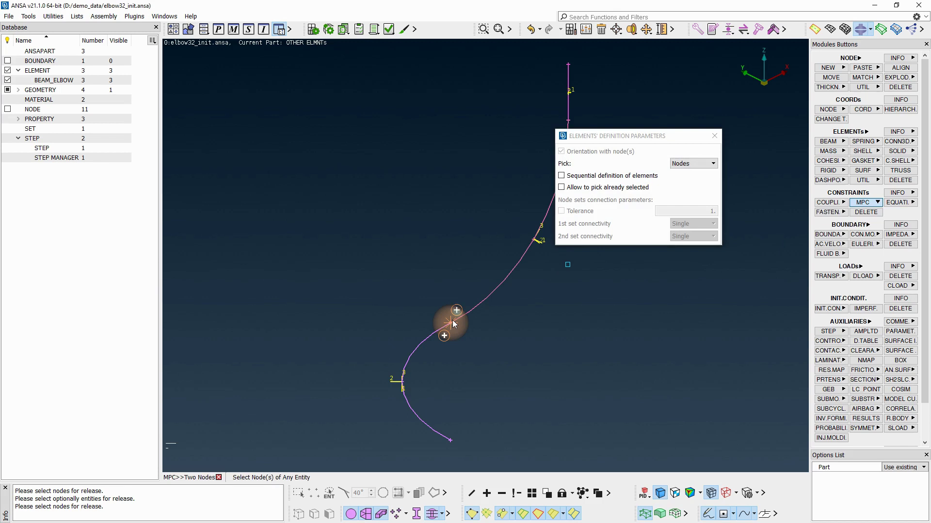
middle_click(542, 308)
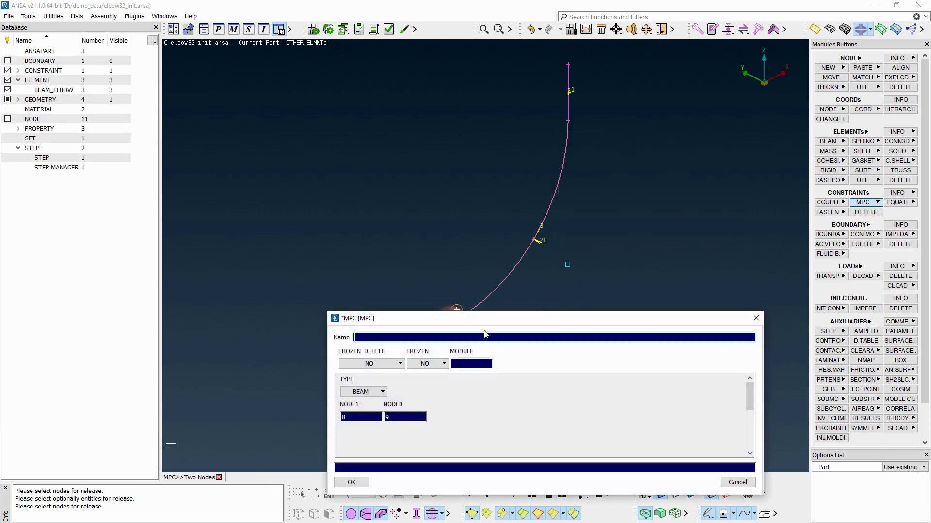
left_click(372, 393)
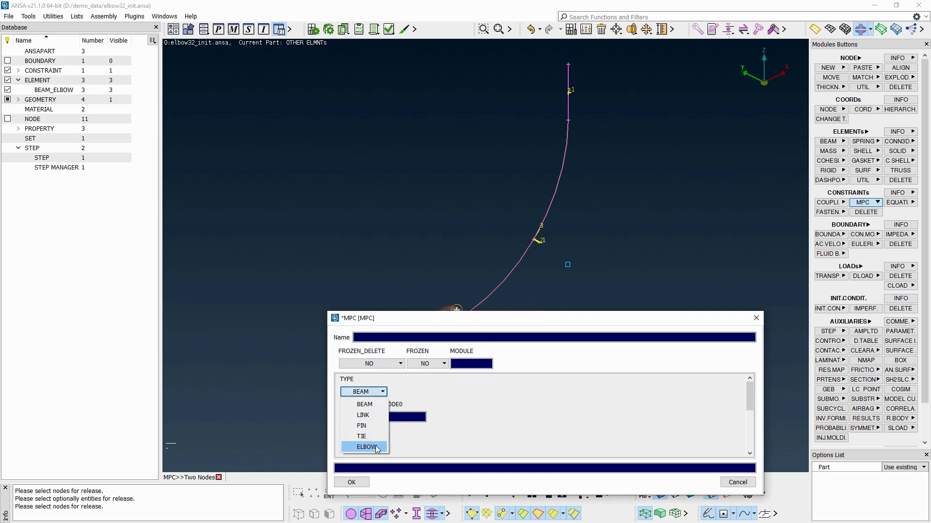
left_click(366, 446)
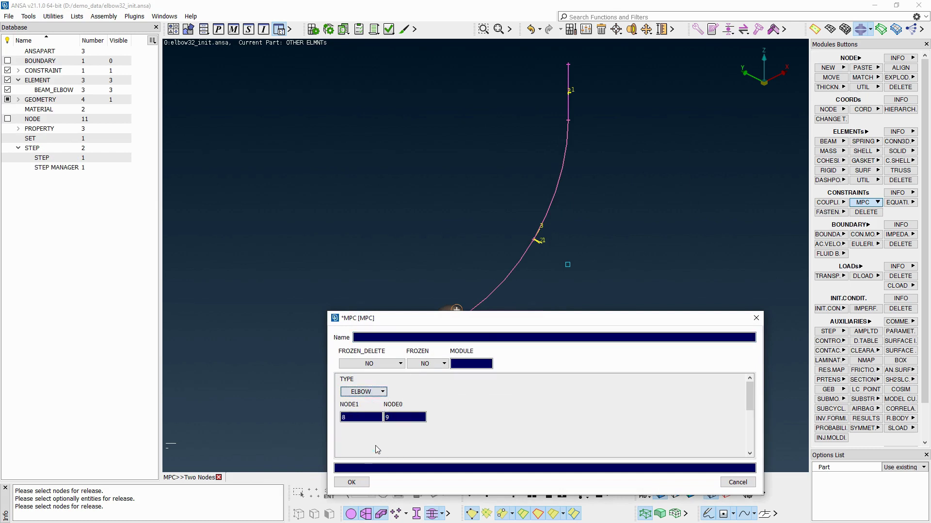
left_click(352, 483)
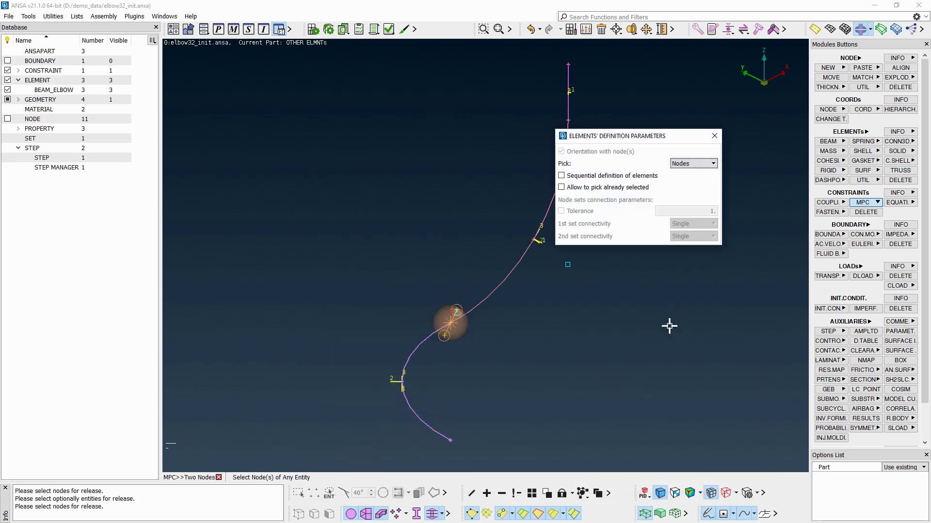
key("Escape")
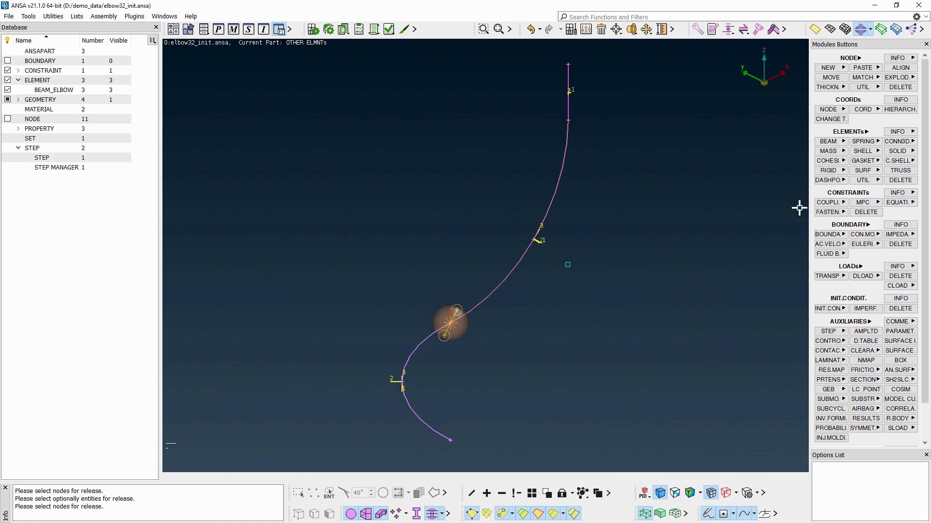
Step: Unexplode the joint's node pair back to its shared position
left_click(890, 79)
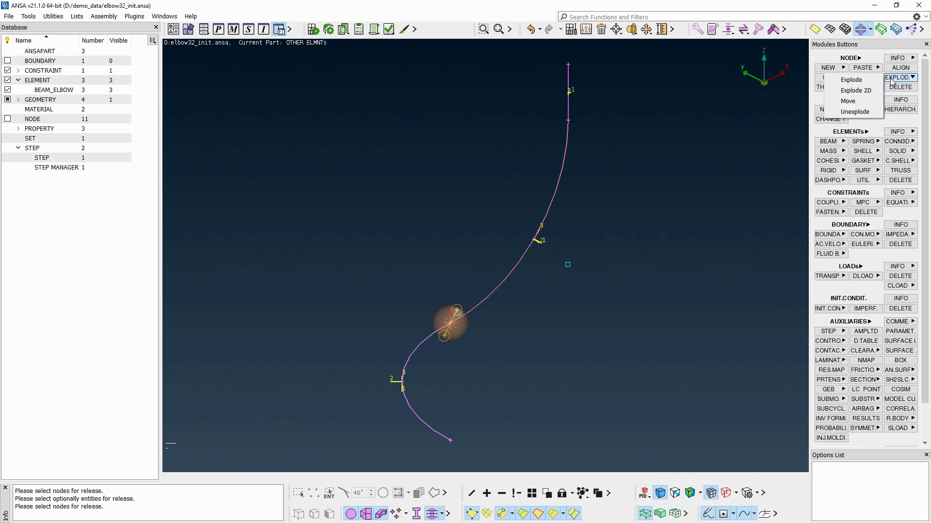
left_click(862, 112)
left_click_drag(470, 286, 426, 350)
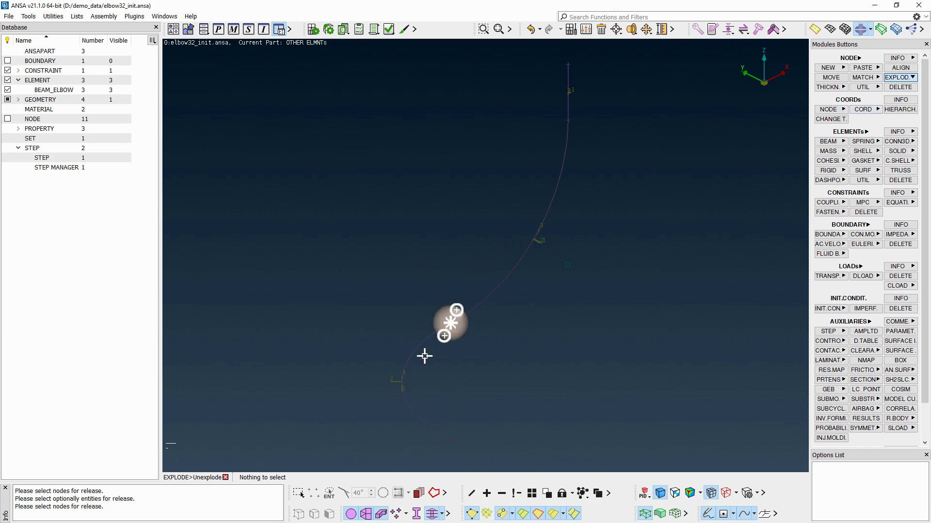
middle_click(570, 327)
middle_click(571, 326)
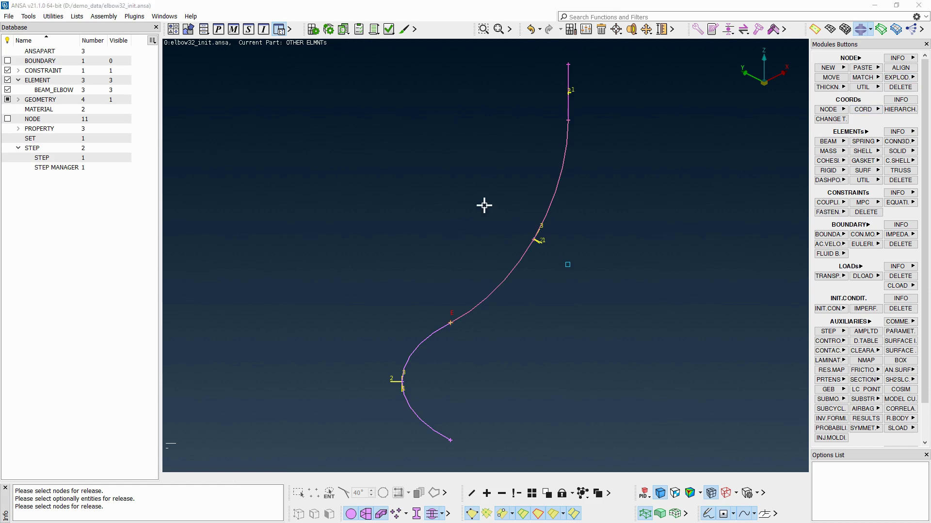
Step: Define a node boundary on the curve's end nodes with format type and condition NODEFORM
left_click(839, 235)
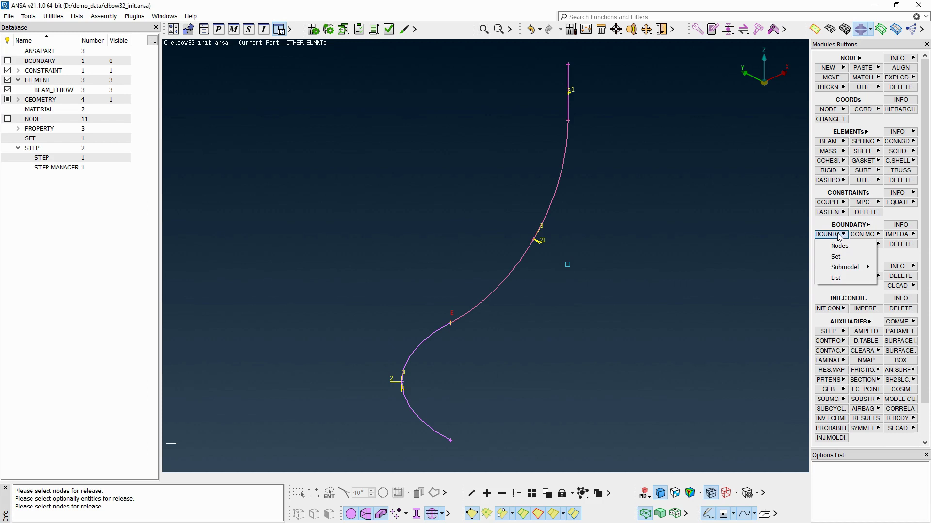
left_click(840, 246)
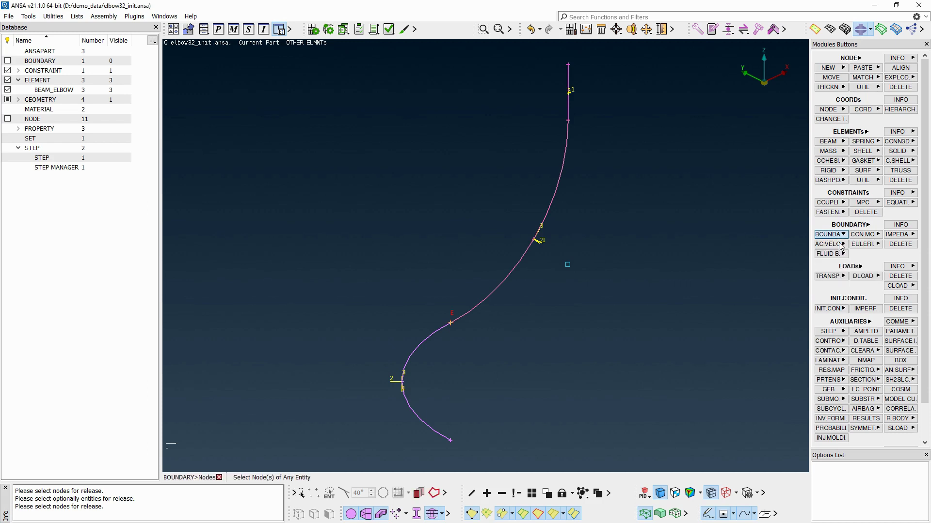
left_click(451, 440)
left_click(568, 65)
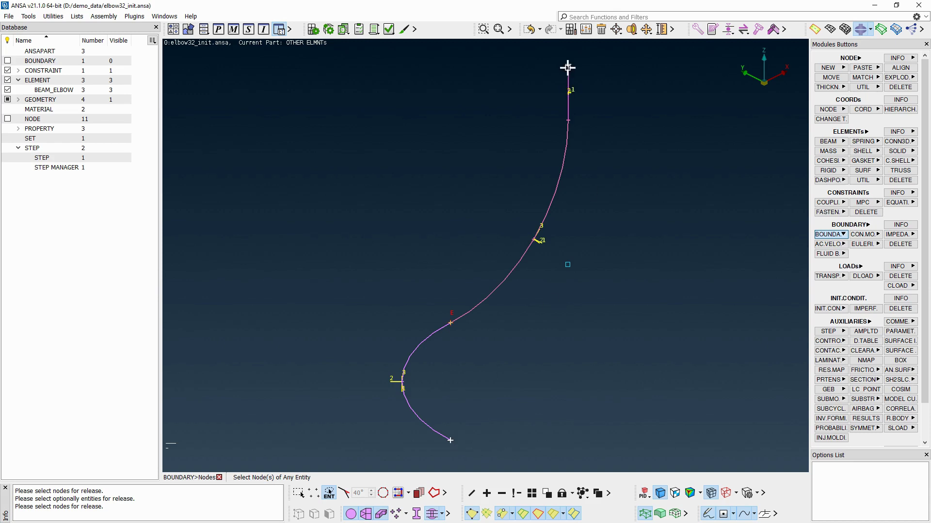
middle_click(642, 211)
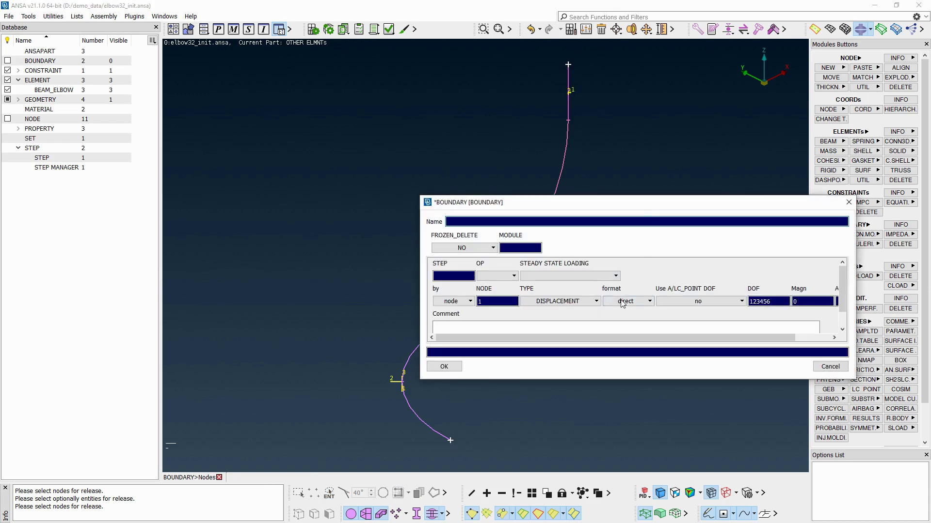
left_click(620, 304)
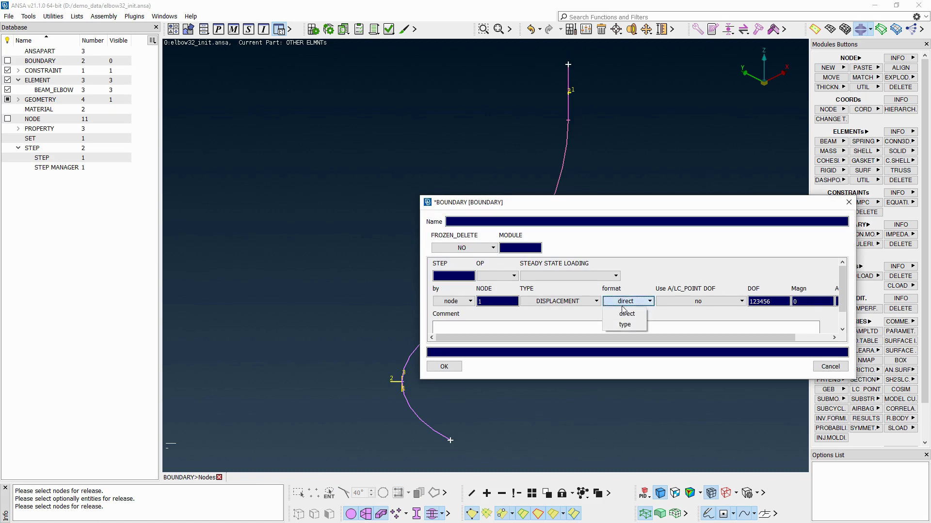
left_click(624, 326)
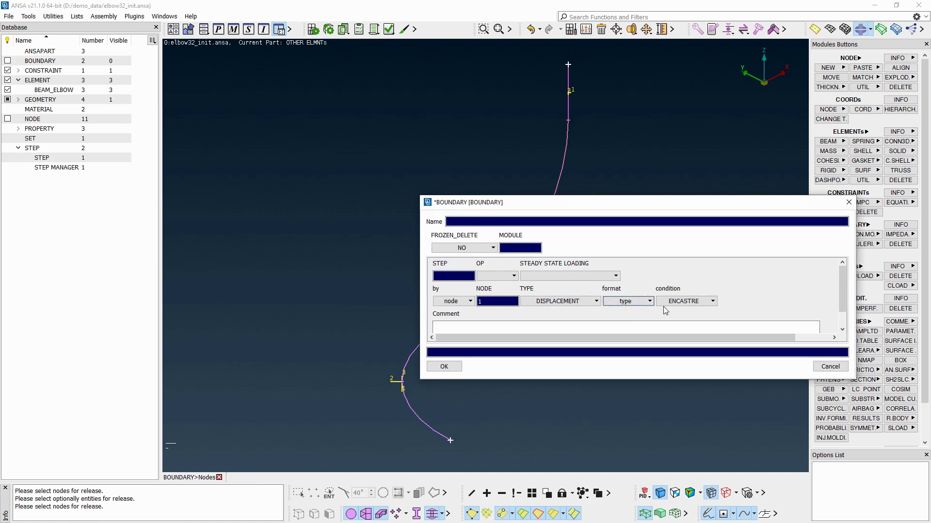
left_click(694, 302)
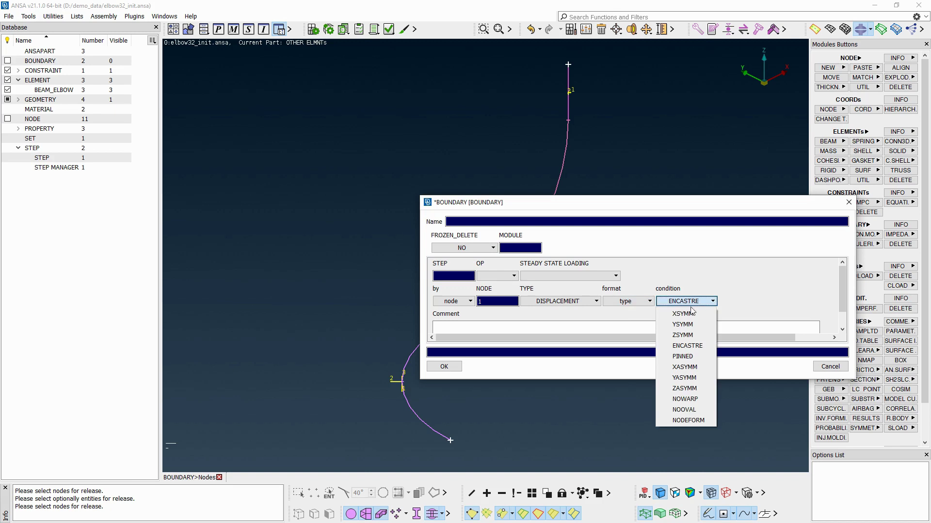
left_click(703, 422)
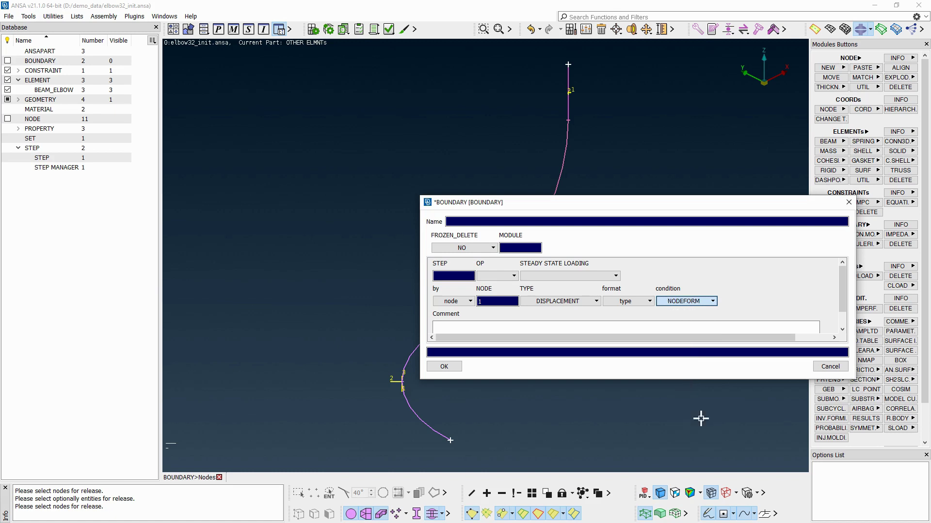
left_click(444, 367)
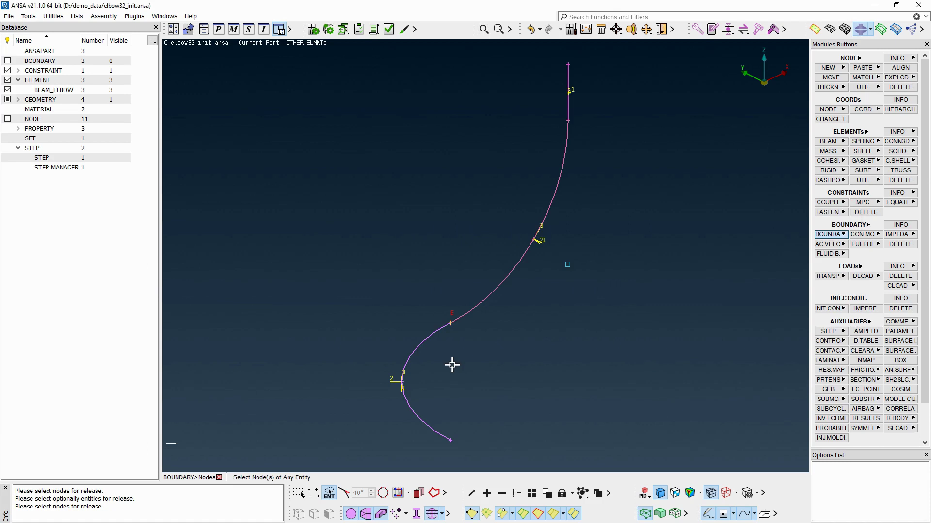
middle_click(688, 333)
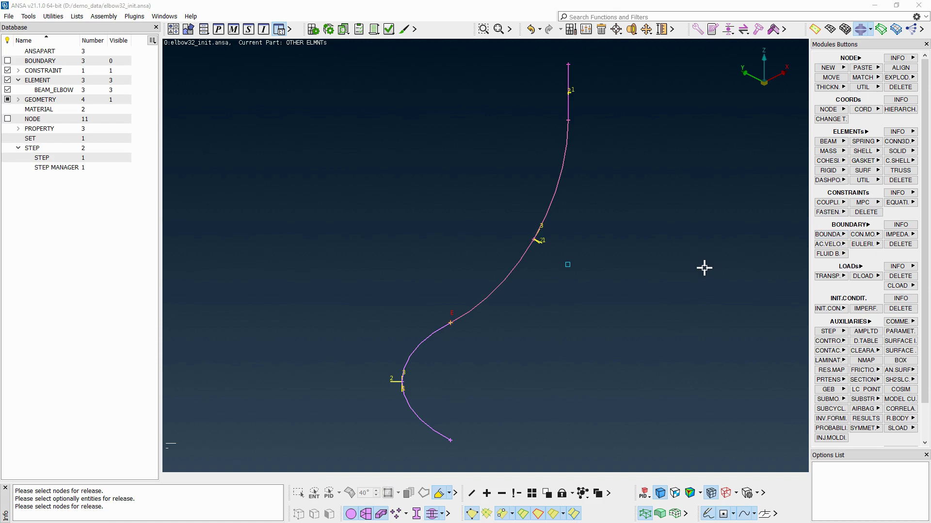
Step: Apply an Elbow DLOAD of type PI with effective diameter 0.9 to the BEAM_ELBOW elements
left_click(865, 277)
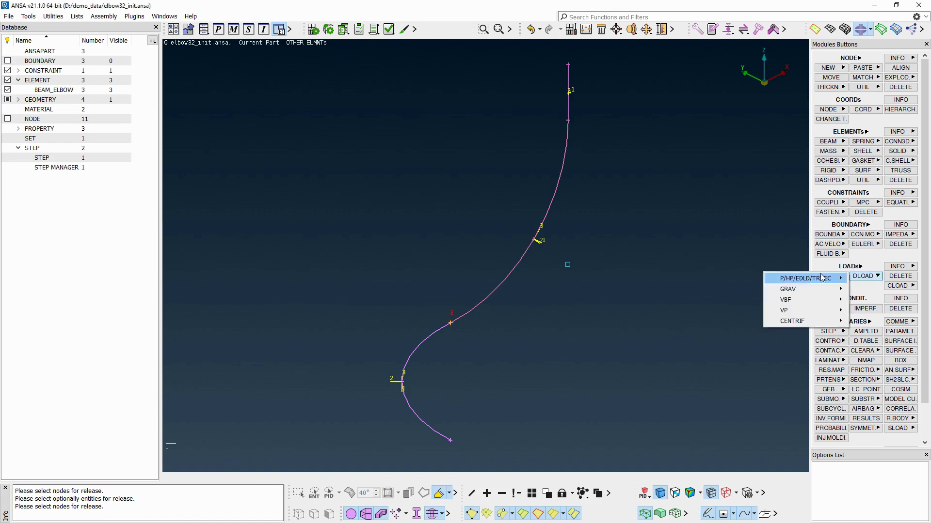
mouse_move(819, 278)
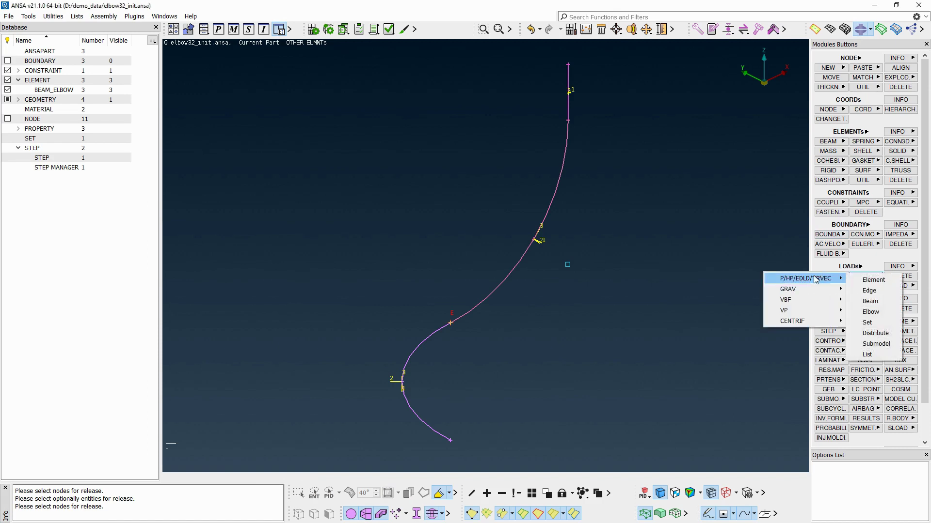
left_click(877, 313)
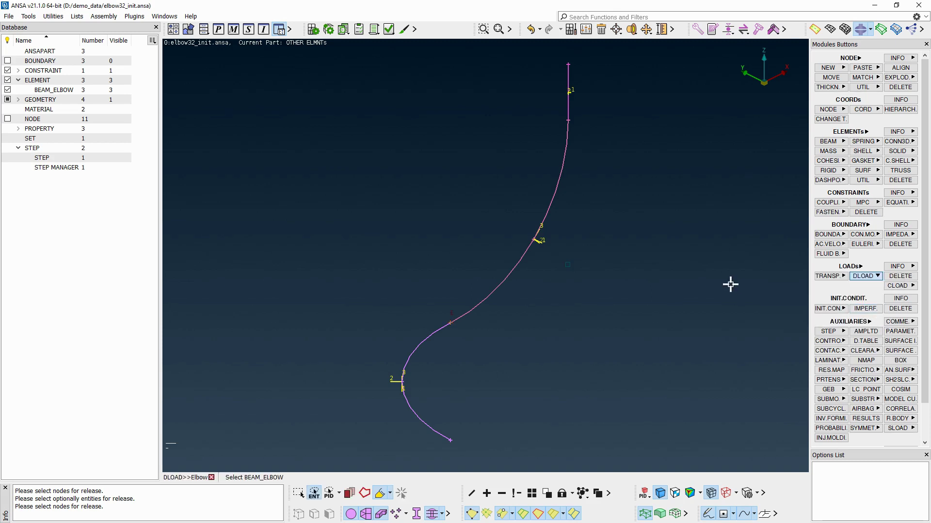
left_click_drag(434, 325, 415, 339)
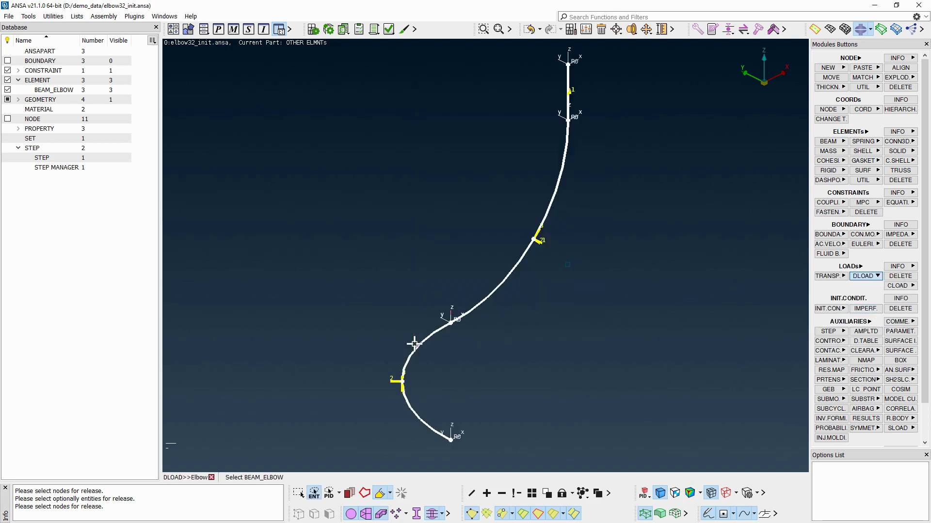
middle_click(664, 277)
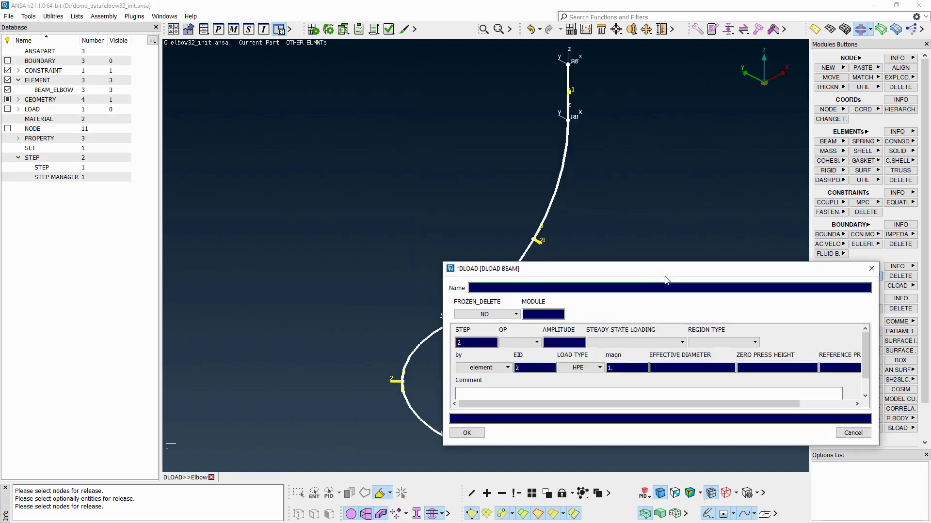
left_click(601, 369)
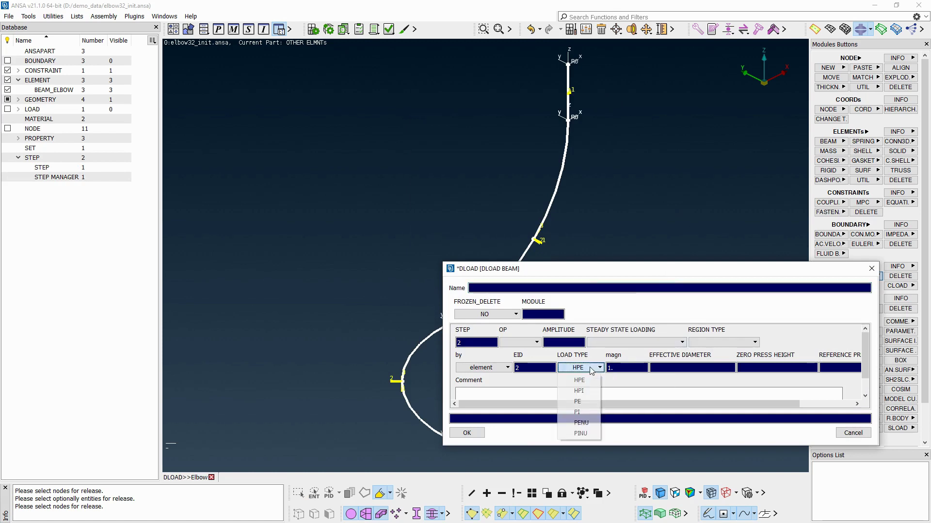
left_click(589, 413)
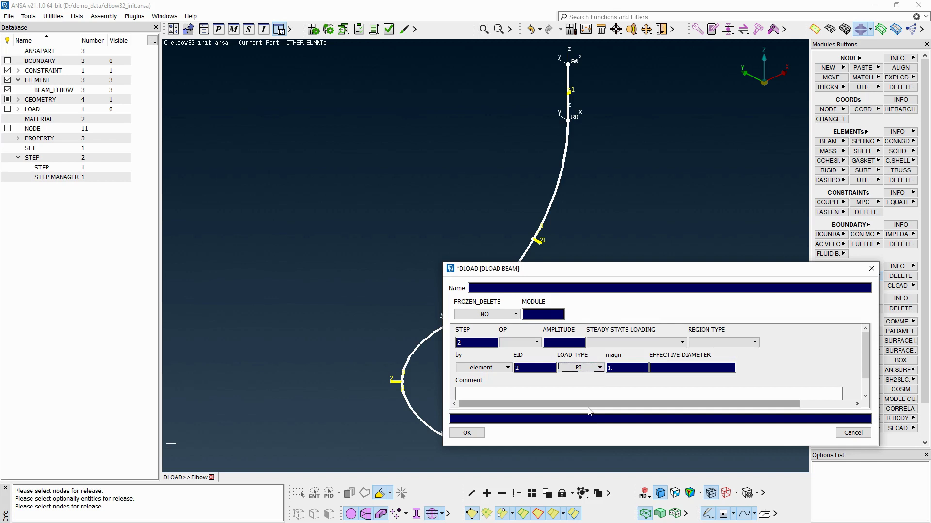
left_click(661, 367)
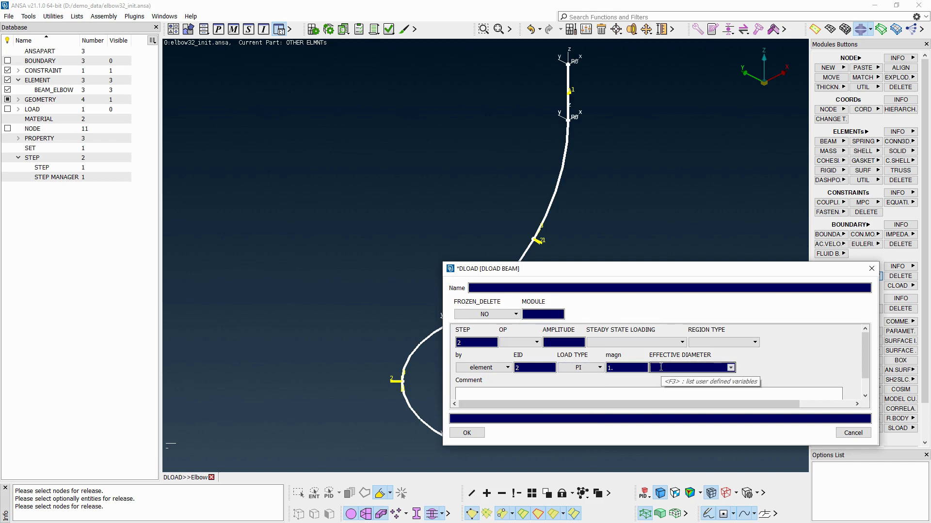
type("0.9")
left_click(459, 435)
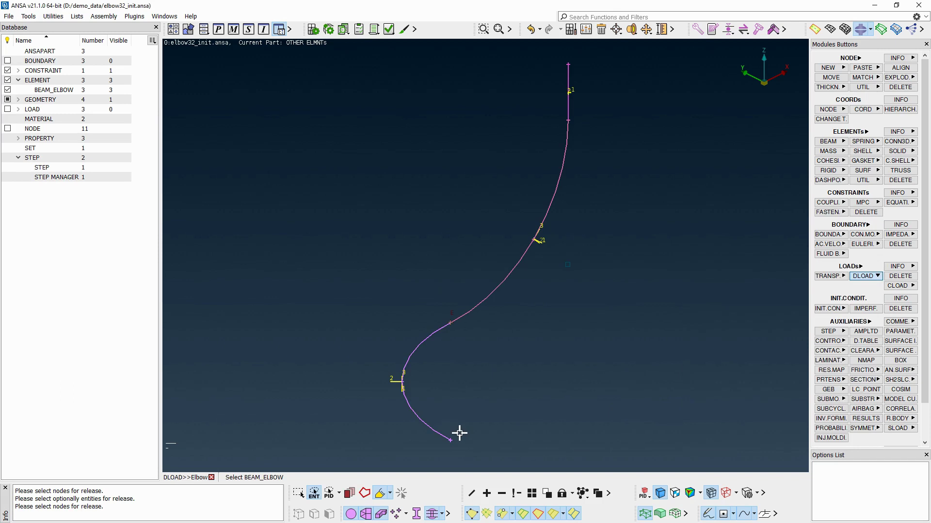
Step: Display boundaries and loads from the Database tree, then open the Presentation Parameters page
left_click(456, 437)
left_click(7, 61)
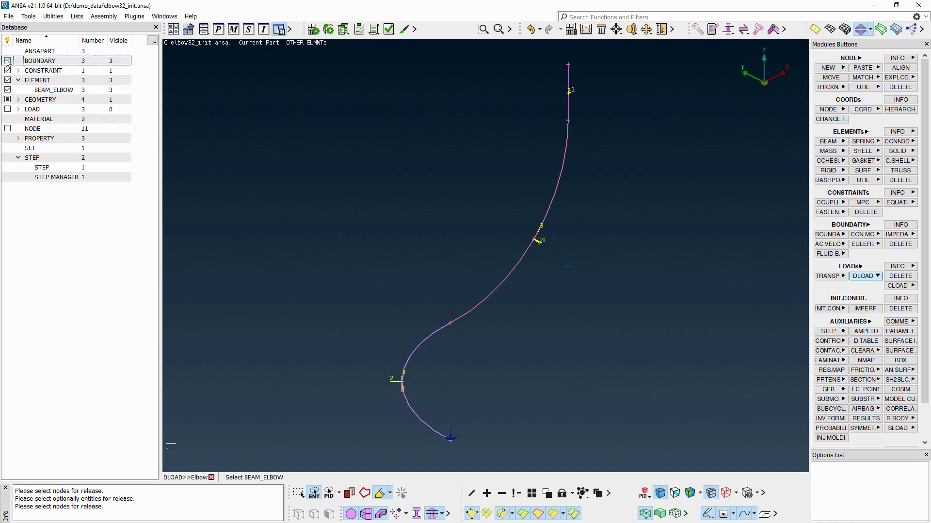
left_click(7, 111)
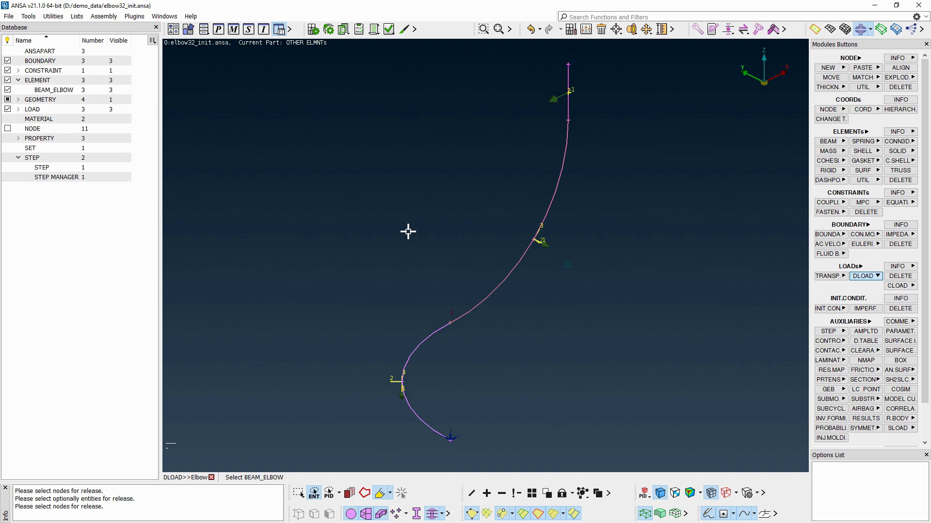
left_click(586, 30)
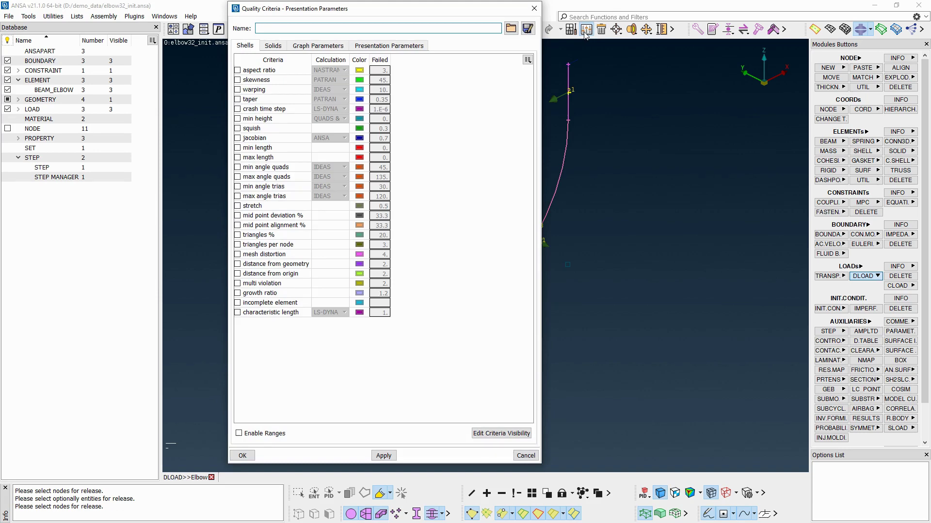
left_click(401, 47)
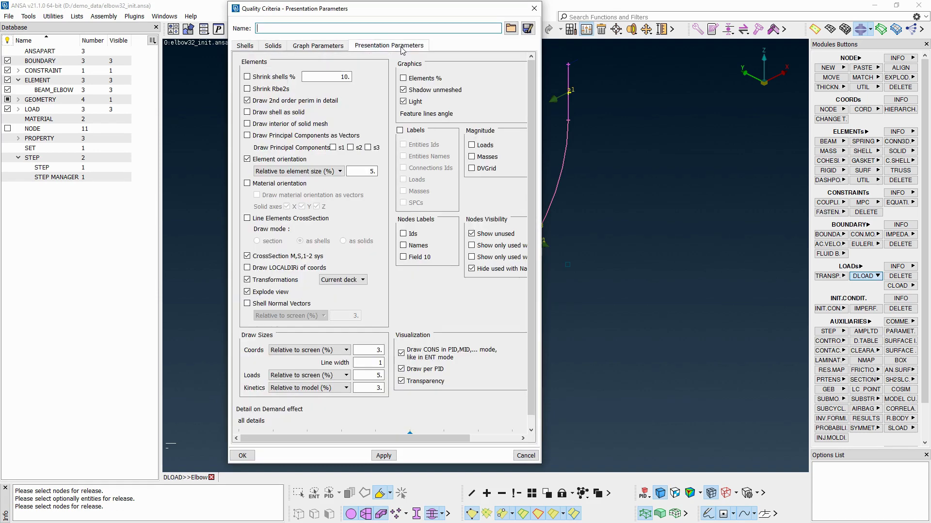